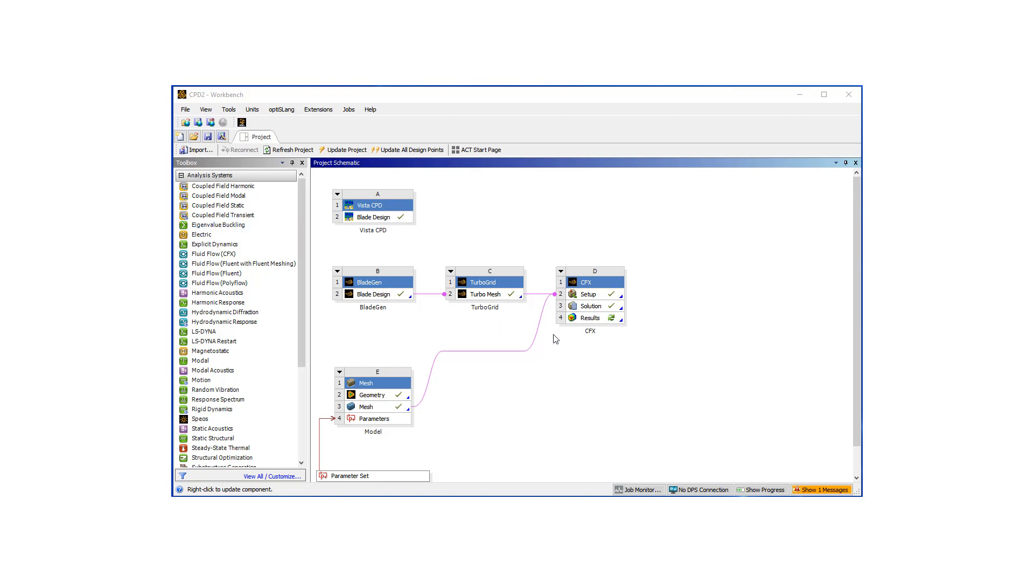
# Load the CFX pump results and orbit the impeller-volute wireframe to view it along its axis
pyautogui.doubleClick(590, 318)
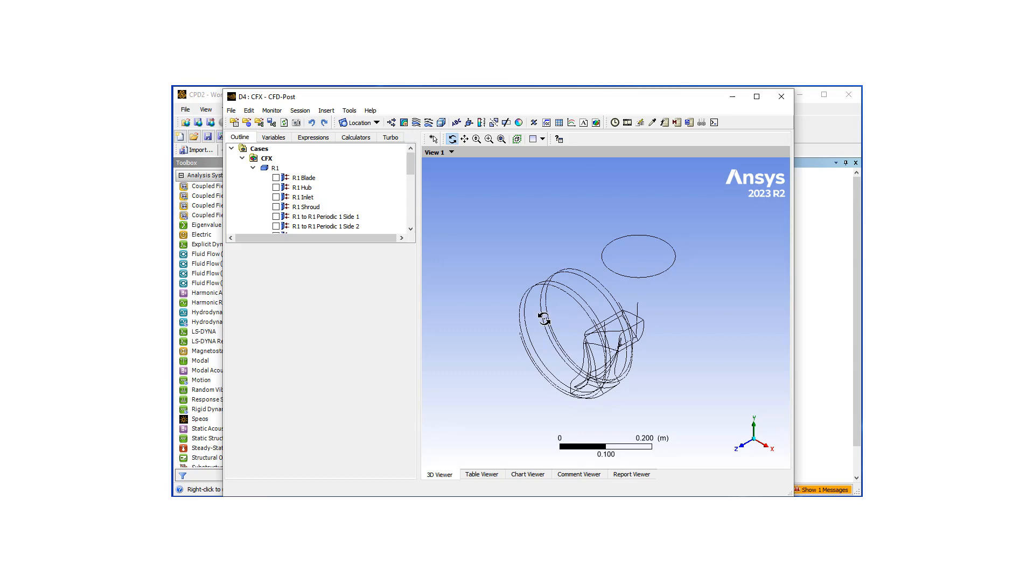
pyautogui.moveTo(586, 314)
pyautogui.mouseDown()
pyautogui.moveTo(478, 224)
pyautogui.moveTo(457, 281)
pyautogui.mouseUp()
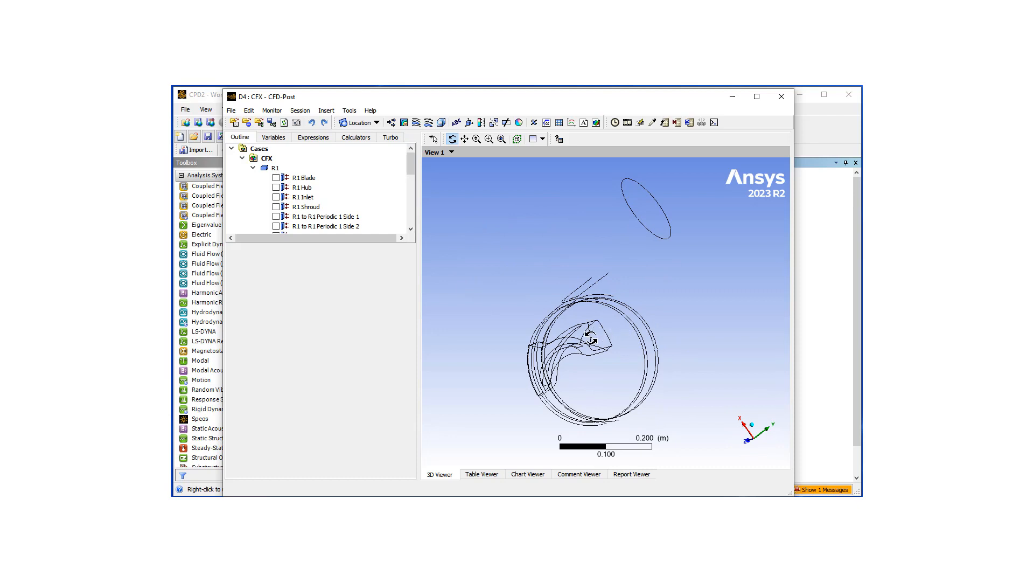
pyautogui.moveTo(610, 333)
pyautogui.mouseDown()
pyautogui.moveTo(599, 311)
pyautogui.moveTo(526, 323)
pyautogui.mouseUp()
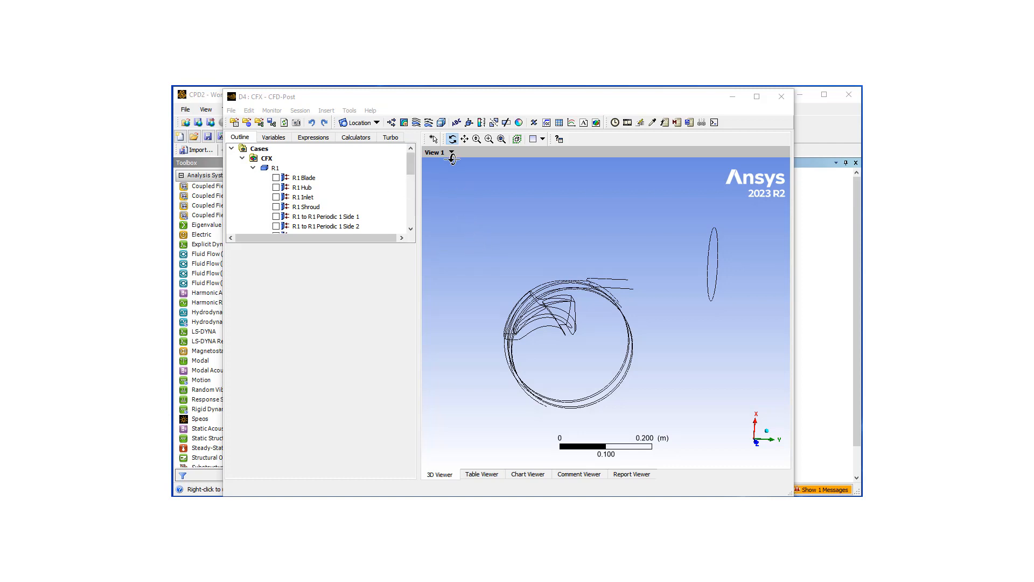
# Create Instance Transform 1 with 8 graphical instances over a full circle about Z, not from the domain
pyautogui.click(494, 123)
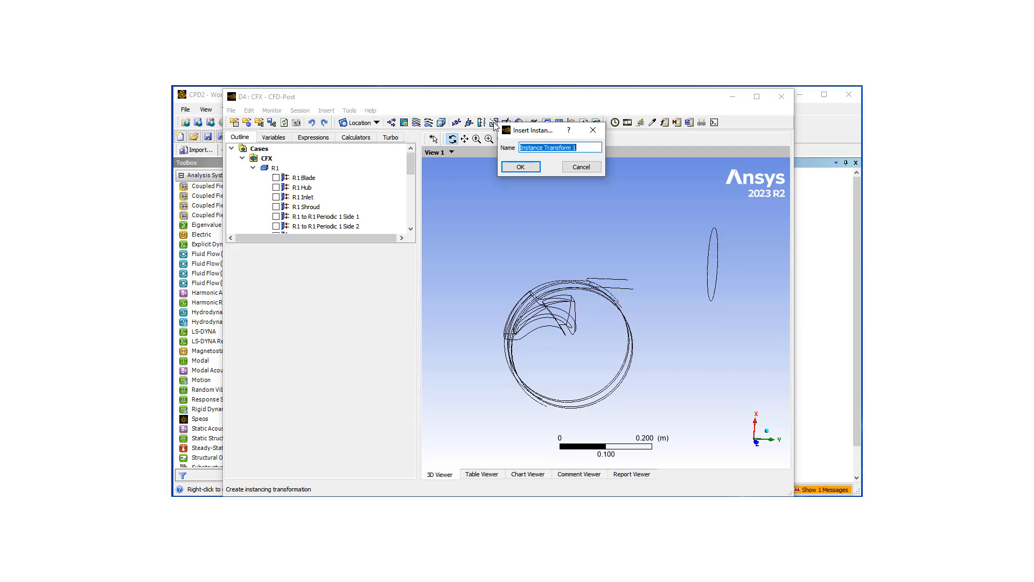
pyautogui.click(520, 168)
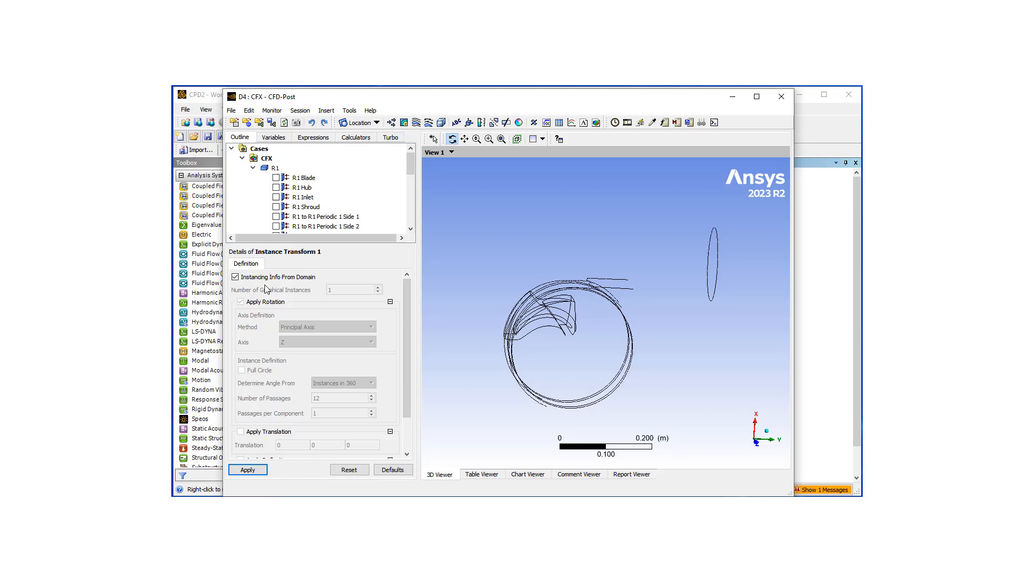
pyautogui.click(235, 277)
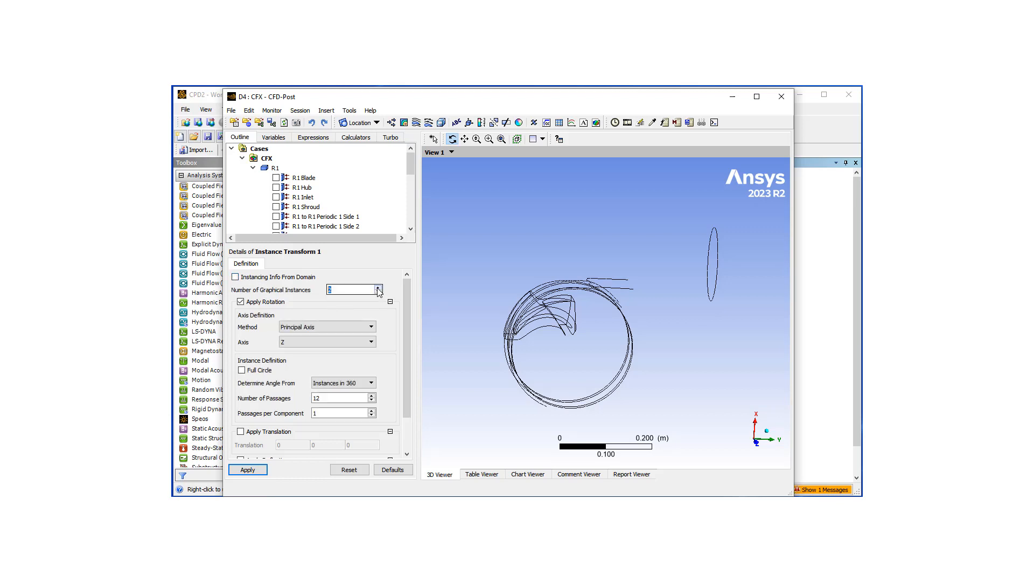
pyautogui.click(379, 287)
pyautogui.click(241, 370)
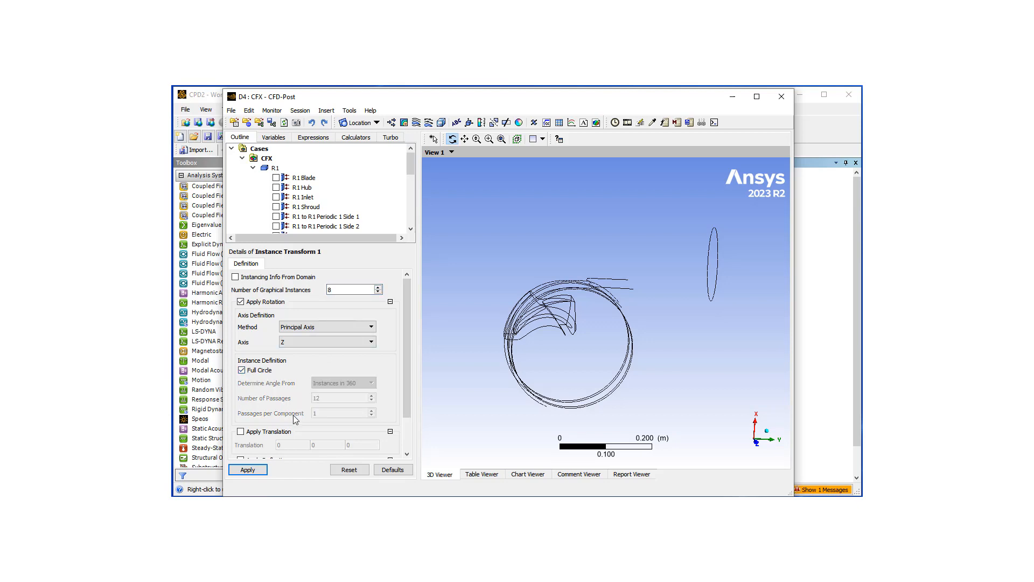
pyautogui.click(248, 470)
pyautogui.moveTo(412, 159); pyautogui.dragTo(408, 190)
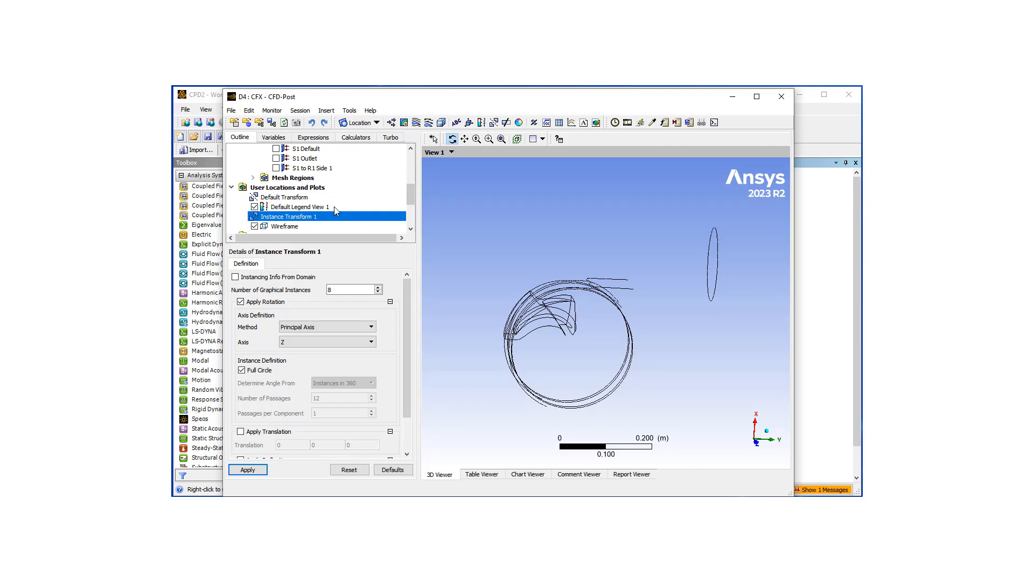
# Create Contour 1 of Pressure on R1 Blade with the default 11-level global range
pyautogui.click(404, 124)
pyautogui.click(431, 168)
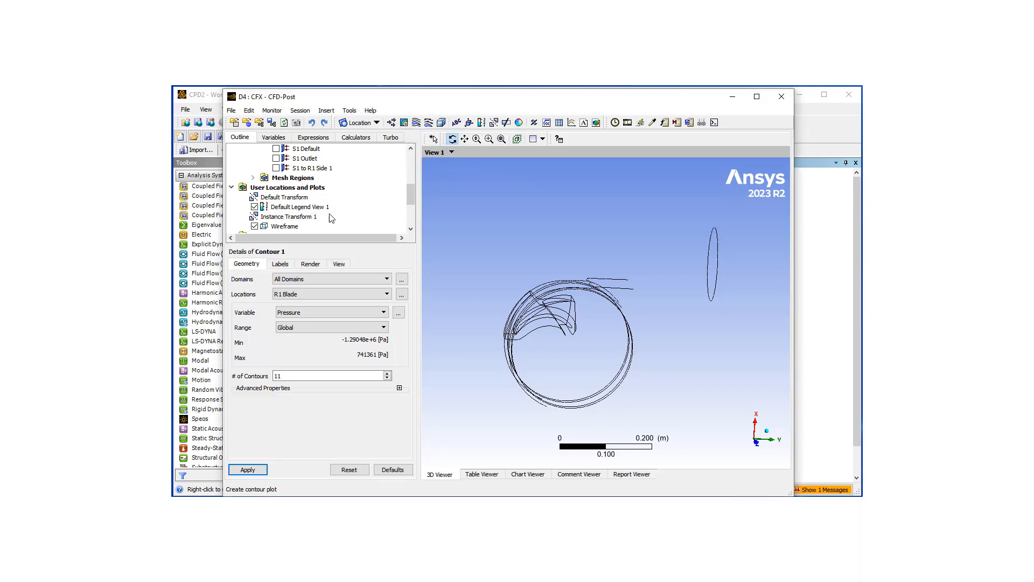
pyautogui.click(387, 294)
pyautogui.click(247, 470)
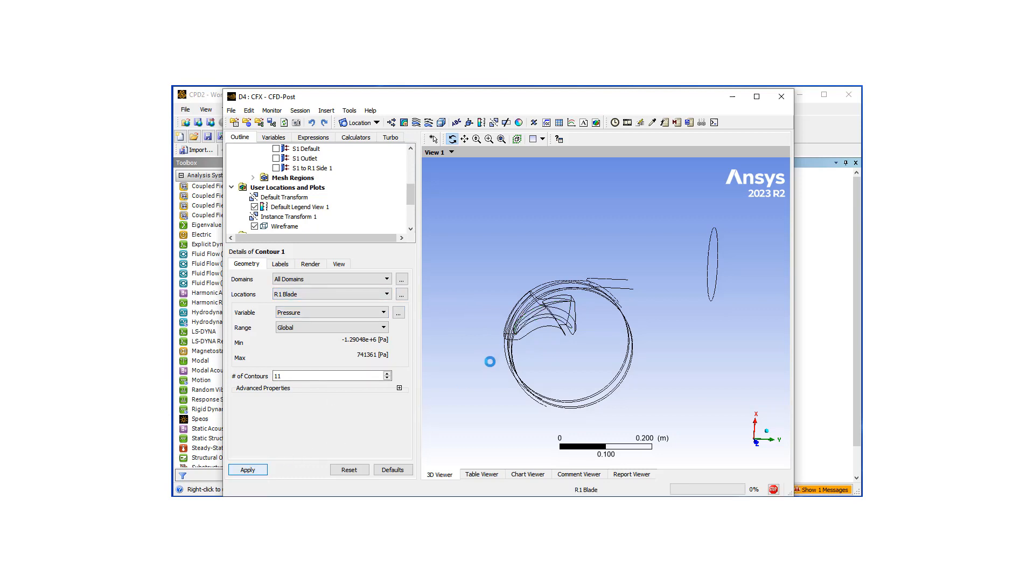
pyautogui.moveTo(524, 349)
pyautogui.mouseDown(button='middle')
pyautogui.moveTo(551, 318)
pyautogui.moveTo(683, 329)
pyautogui.moveTo(562, 387)
pyautogui.moveTo(582, 320)
pyautogui.moveTo(571, 315)
pyautogui.moveTo(579, 318)
pyautogui.mouseUp(button='middle')
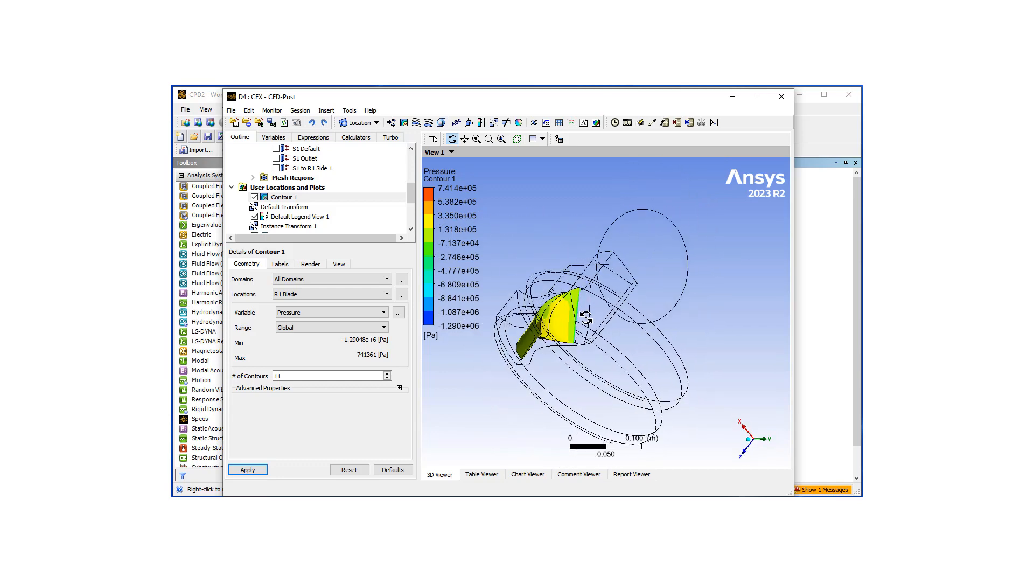
# Set Contour 1 to use Instance Transform 1 so pressure shows on all eight blades
pyautogui.click(341, 263)
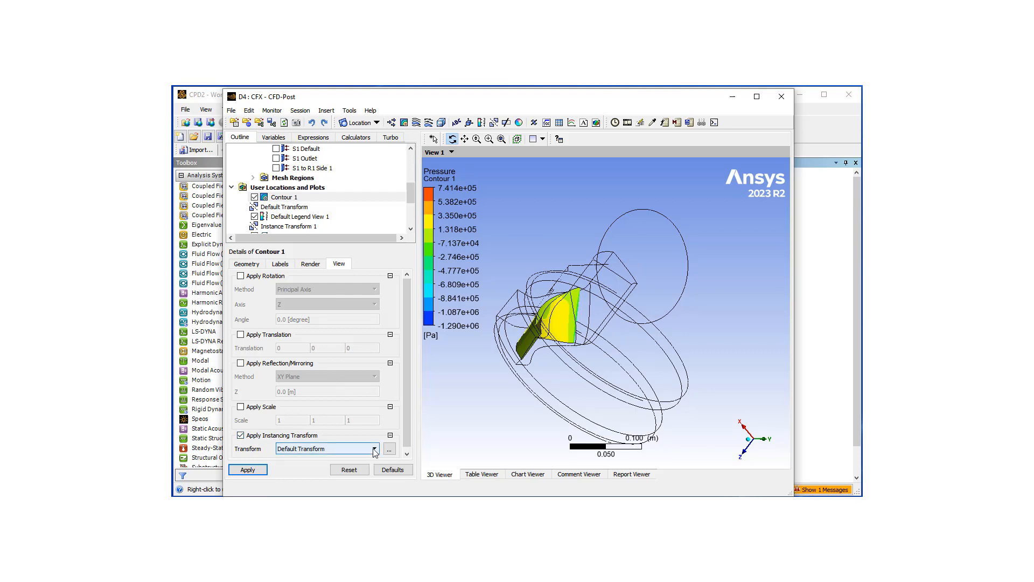
pyautogui.click(340, 450)
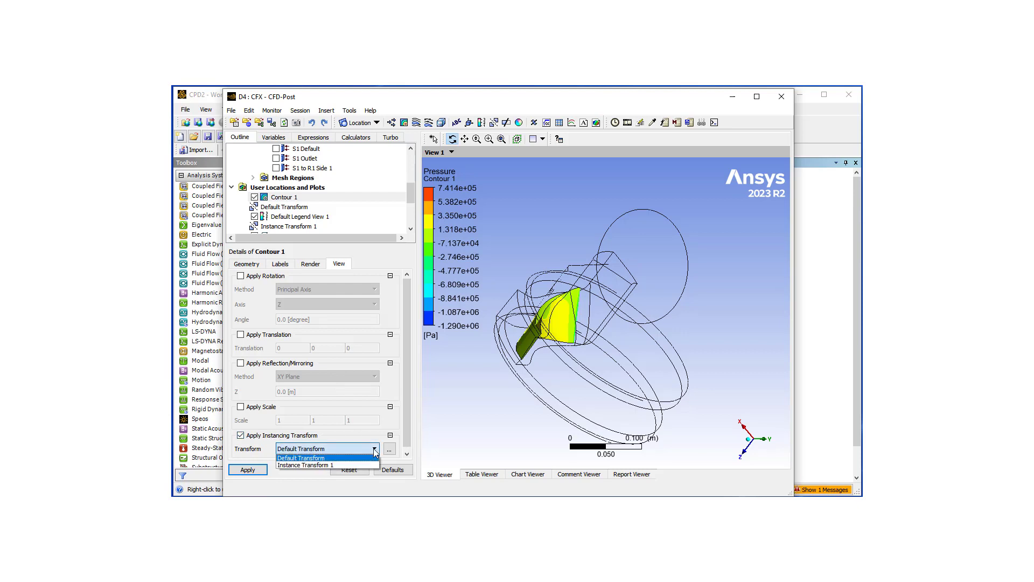
pyautogui.click(306, 466)
pyautogui.click(247, 470)
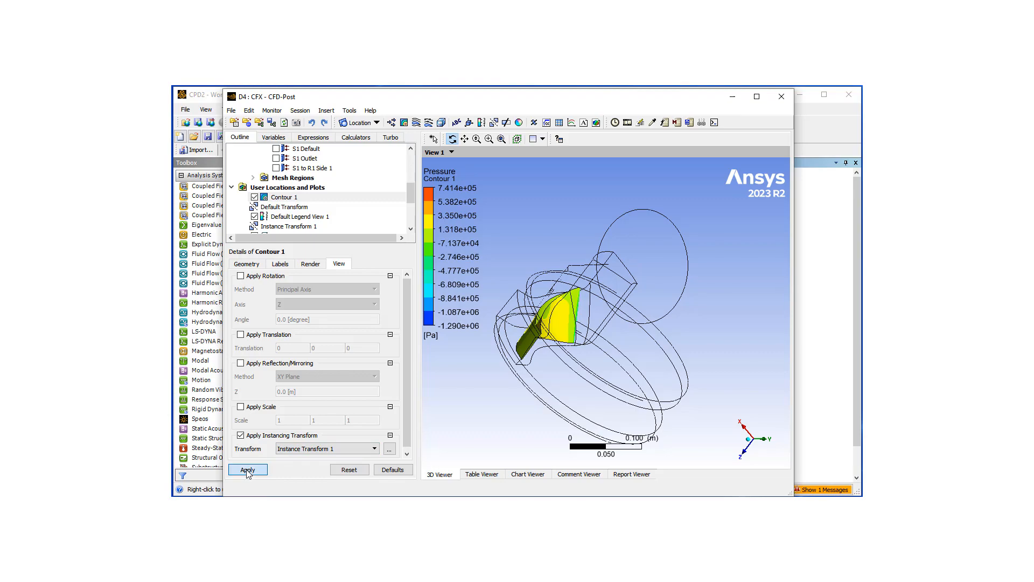
pyautogui.moveTo(512, 358)
pyautogui.mouseDown(button='middle')
pyautogui.moveTo(549, 396)
pyautogui.moveTo(632, 336)
pyautogui.moveTo(422, 354)
pyautogui.mouseUp(button='middle')
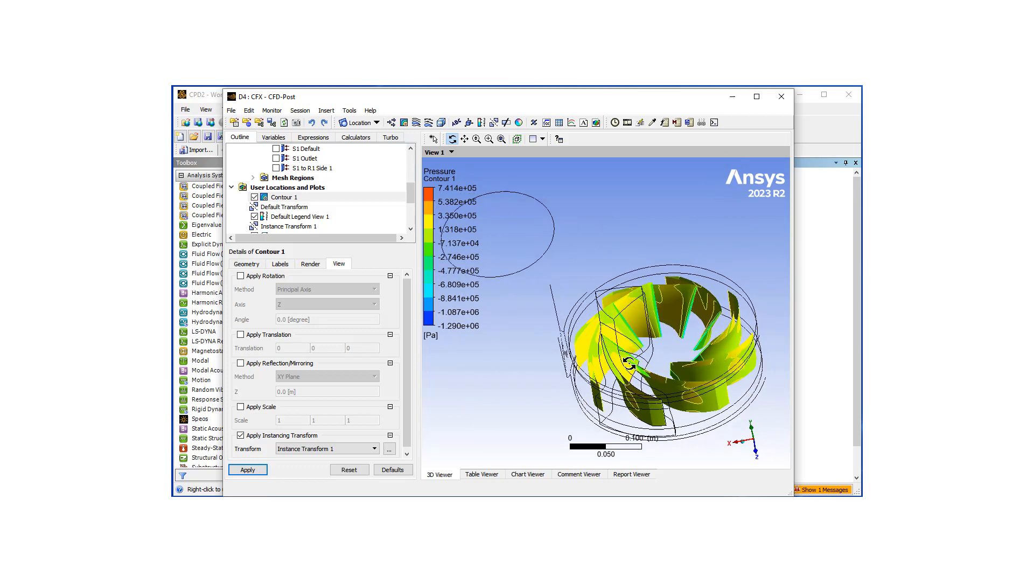
# Return to Contour 1's geometry settings to revisit its surface choice
pyautogui.click(247, 264)
pyautogui.click(312, 311)
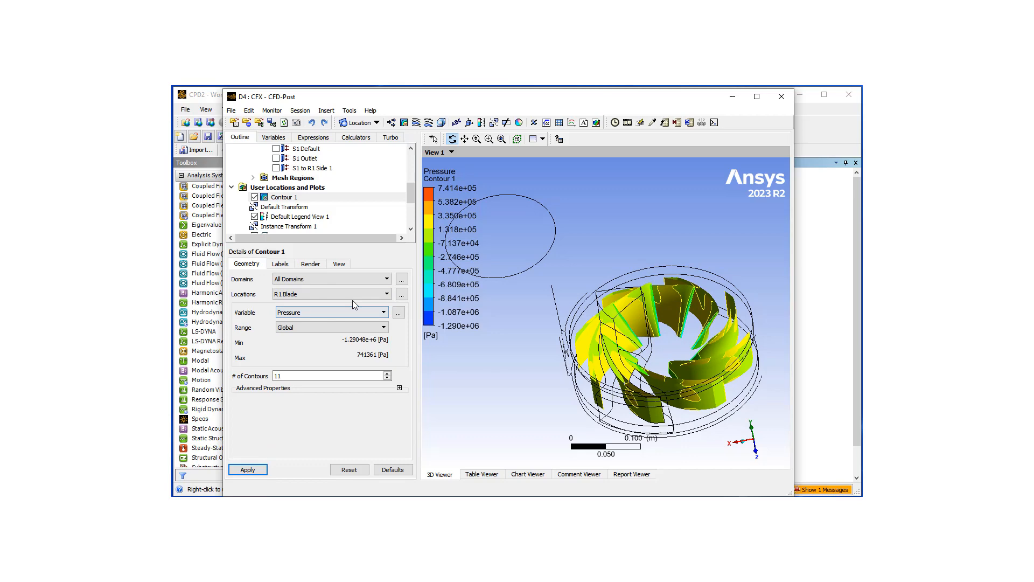
pyautogui.moveTo(495, 352); pyautogui.dragTo(525, 330, button='middle')
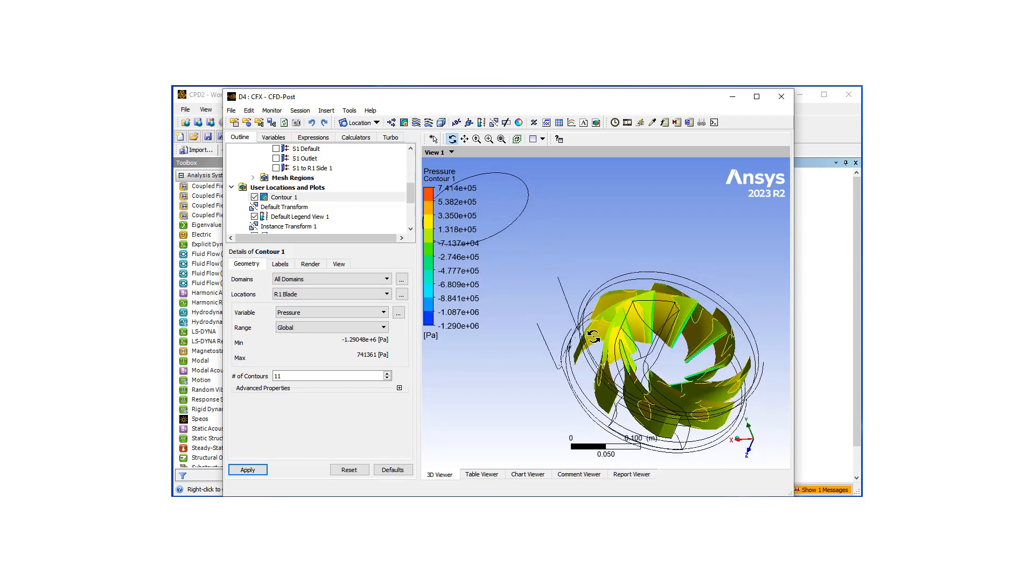
# Add R1 Shroud to Contour 1's locations alongside R1 Blade and view the impeller front-on
pyautogui.click(401, 295)
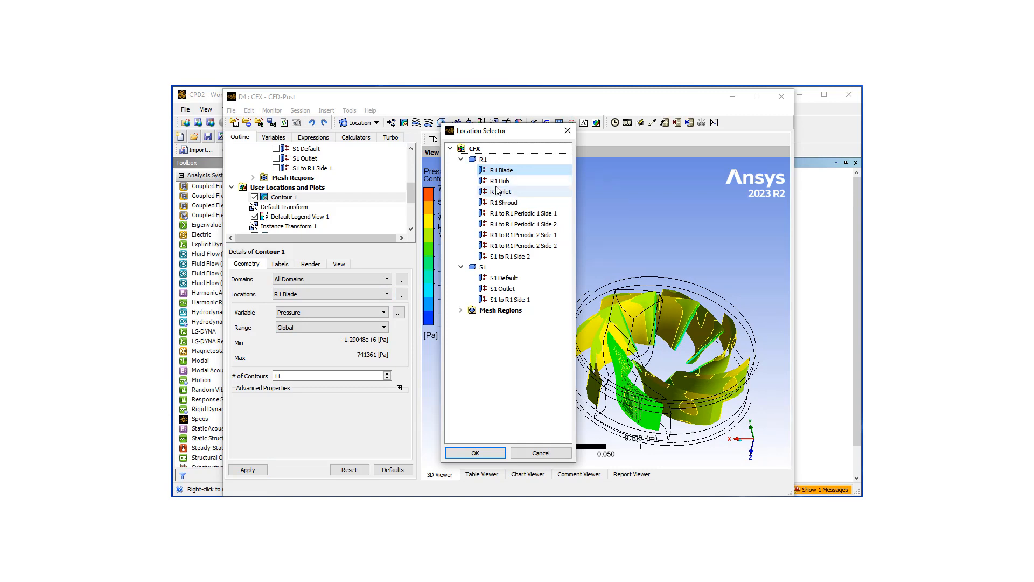
pyautogui.keyDown('ctrl'); pyautogui.click(502, 202); pyautogui.keyUp('ctrl')
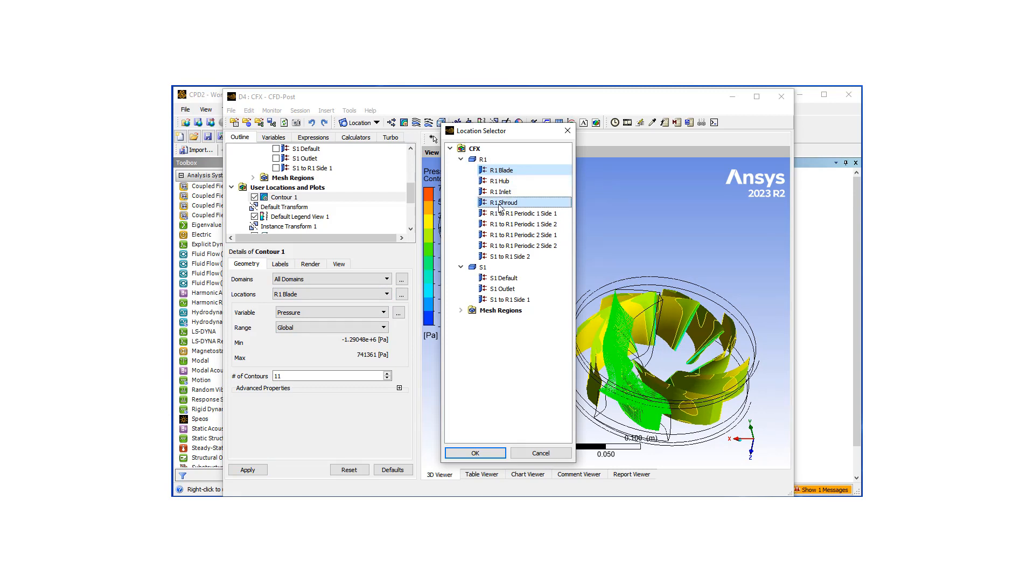
pyautogui.click(475, 453)
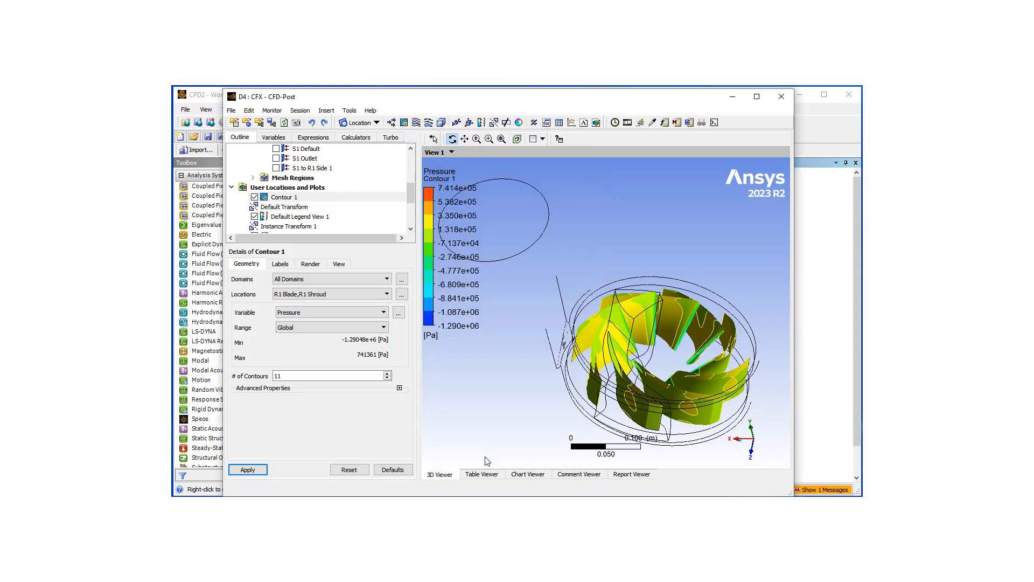
pyautogui.click(248, 469)
pyautogui.moveTo(629, 370)
pyautogui.mouseDown(button='middle')
pyautogui.moveTo(614, 399)
pyautogui.moveTo(621, 386)
pyautogui.mouseUp(button='middle')
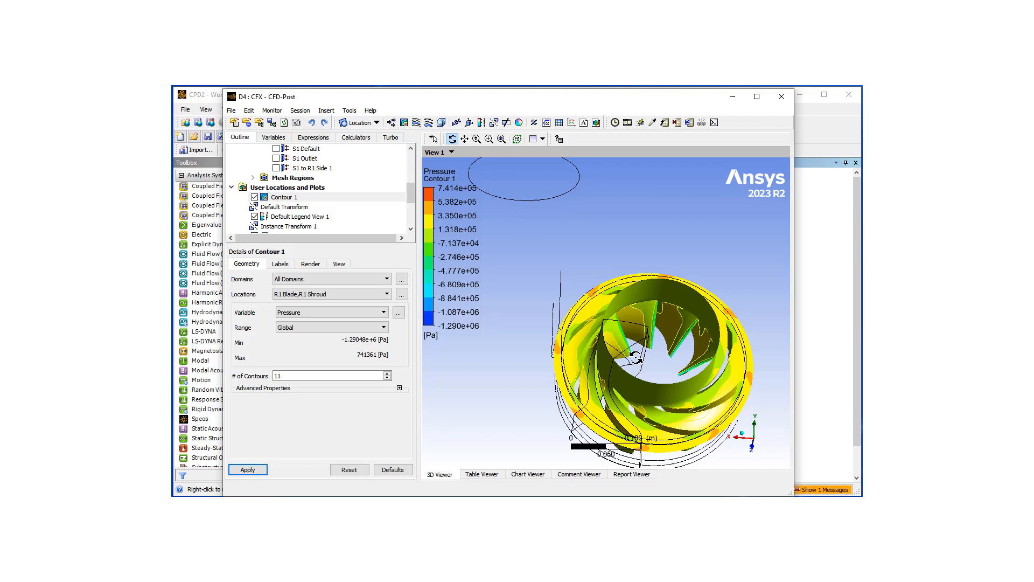
pyautogui.keyDown('ctrl'); pyautogui.moveTo(628, 356); pyautogui.dragTo(599, 303); pyautogui.keyUp('ctrl')
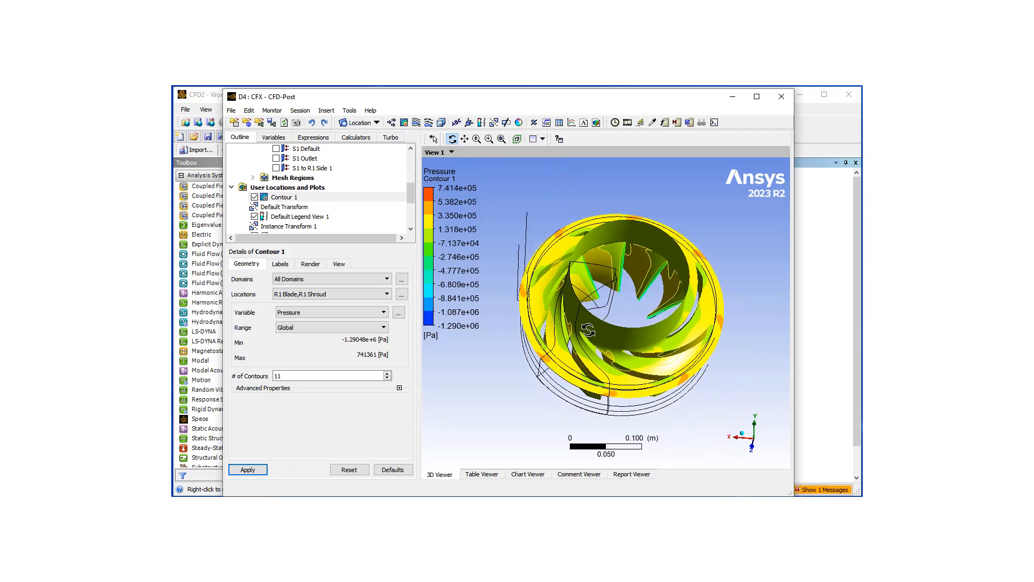
# Add S1 Default to Contour 1's locations so pressure covers the volute around the impeller
pyautogui.click(401, 294)
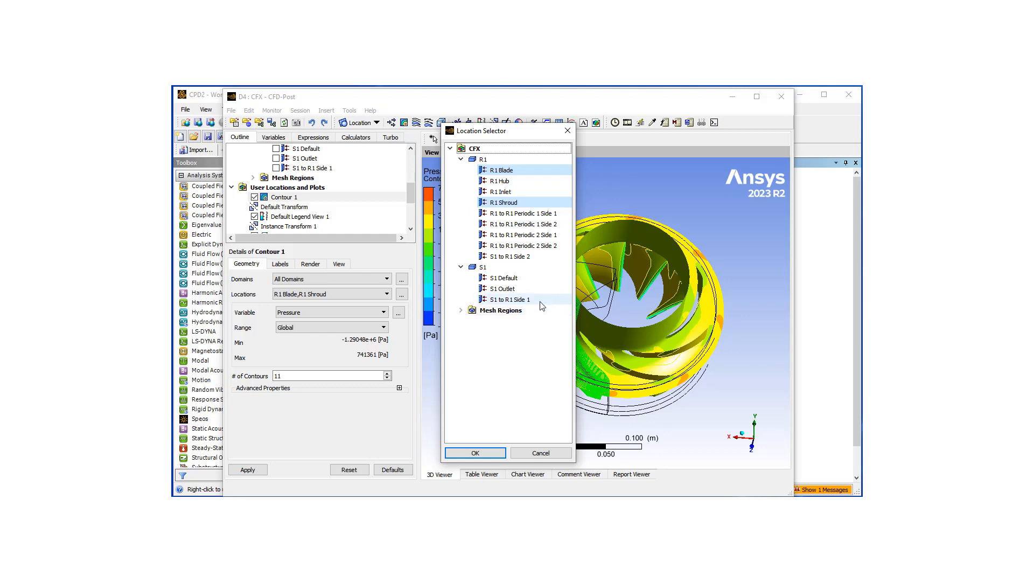
pyautogui.click(504, 278)
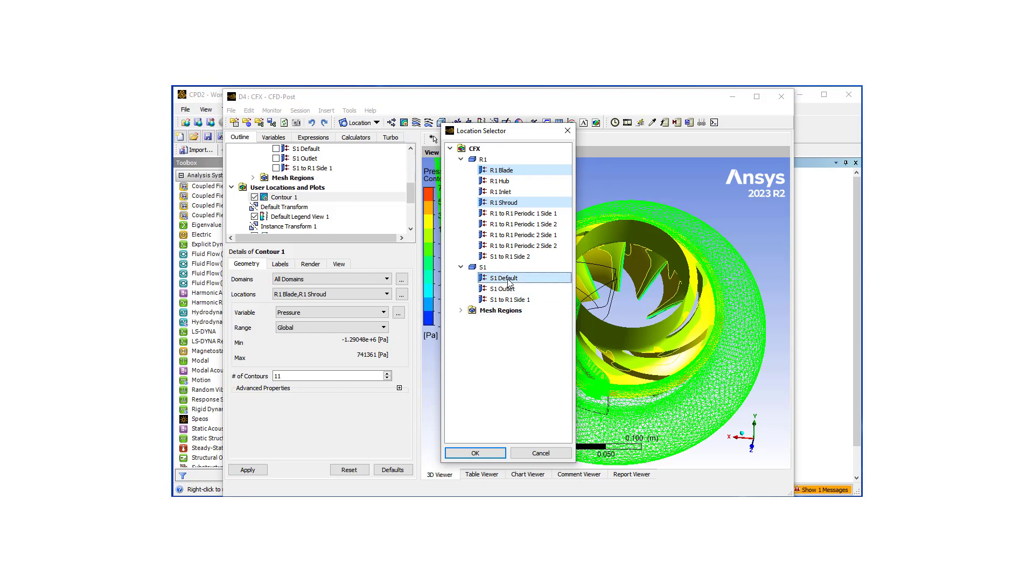
pyautogui.click(475, 453)
pyautogui.click(248, 470)
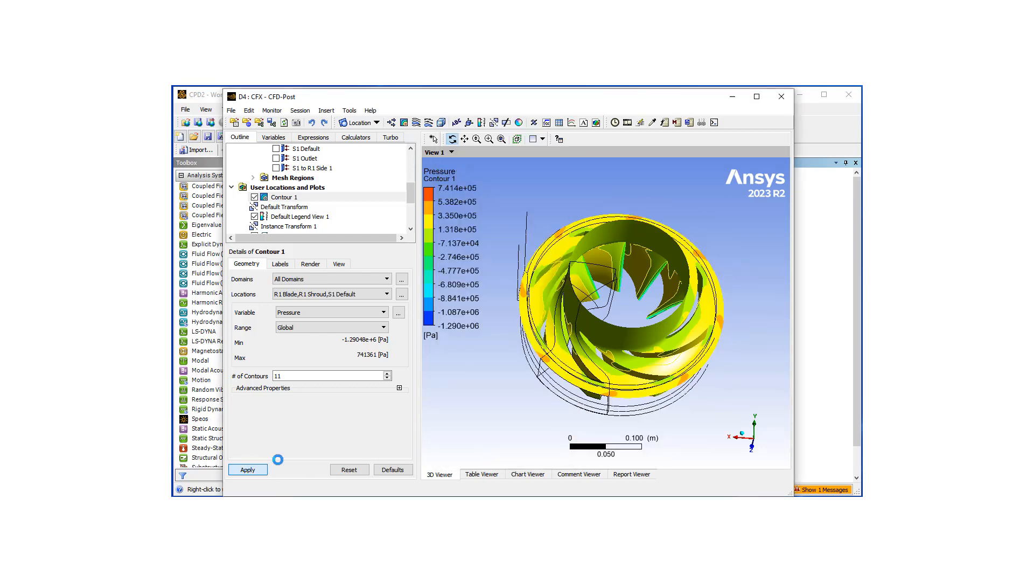
pyautogui.moveTo(549, 357); pyautogui.dragTo(554, 359, button='middle')
pyautogui.scroll(-3, 555, 359)
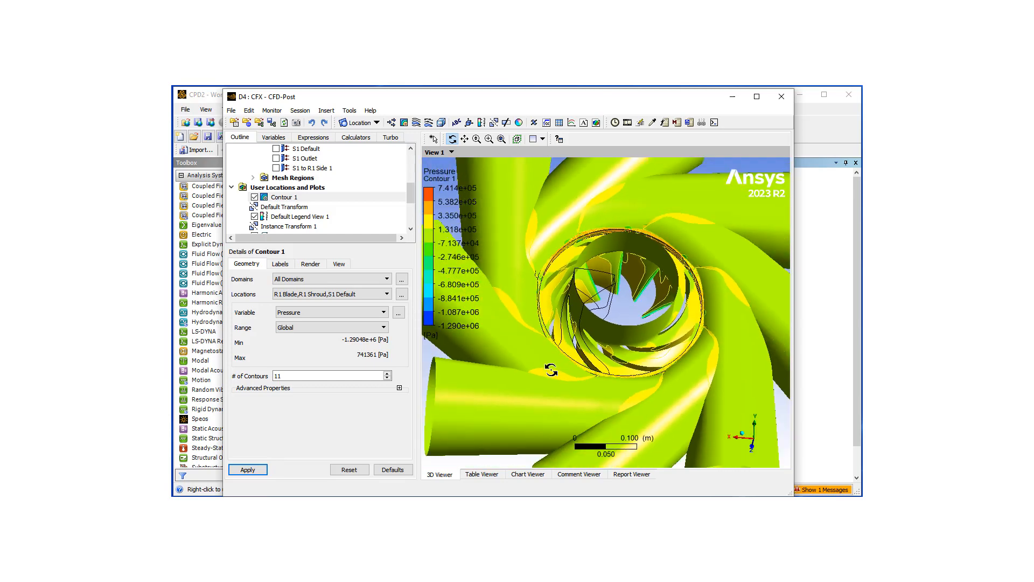
pyautogui.scroll(-4, 549, 355)
pyautogui.moveTo(549, 353); pyautogui.dragTo(565, 374)
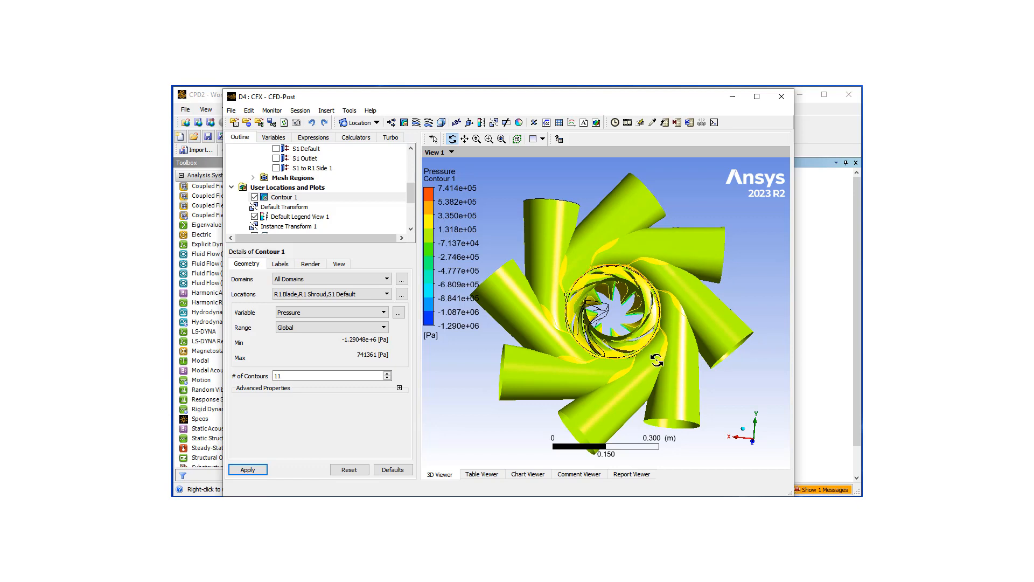
# Reduce Contour 1's locations back to R1 Blade alone
pyautogui.click(402, 296)
pyautogui.click(503, 278)
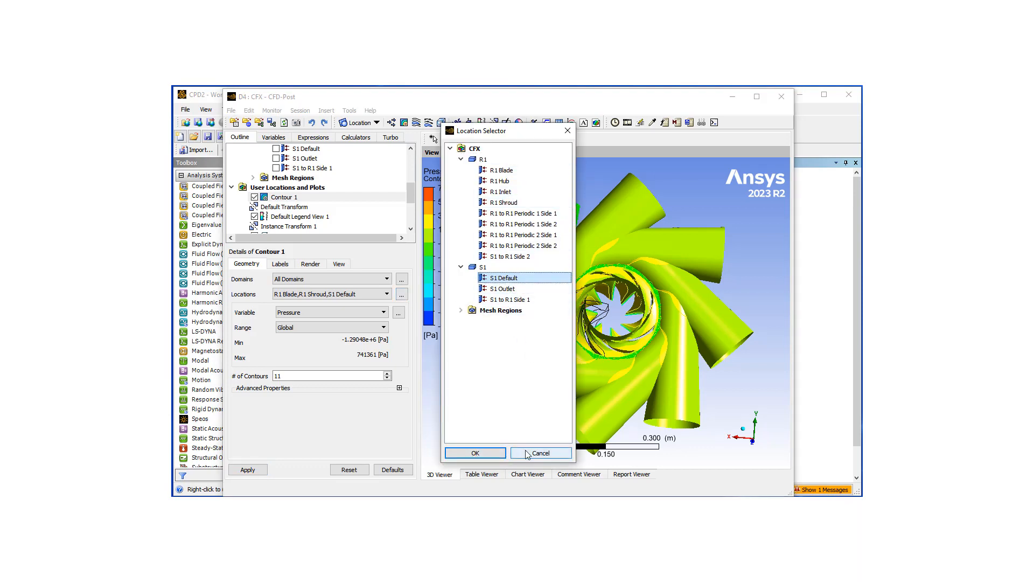
pyautogui.click(502, 170)
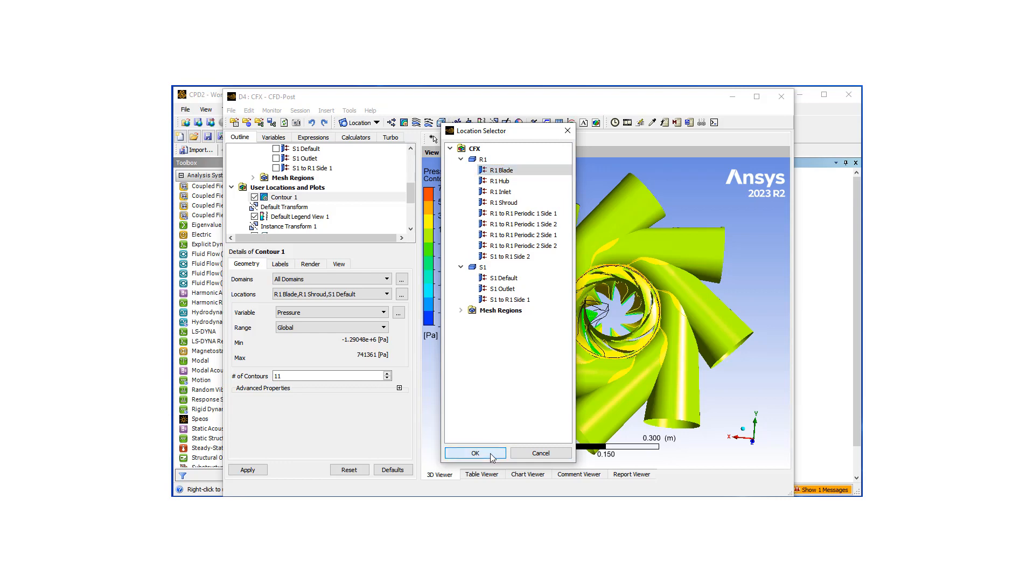
pyautogui.click(475, 452)
pyautogui.click(247, 469)
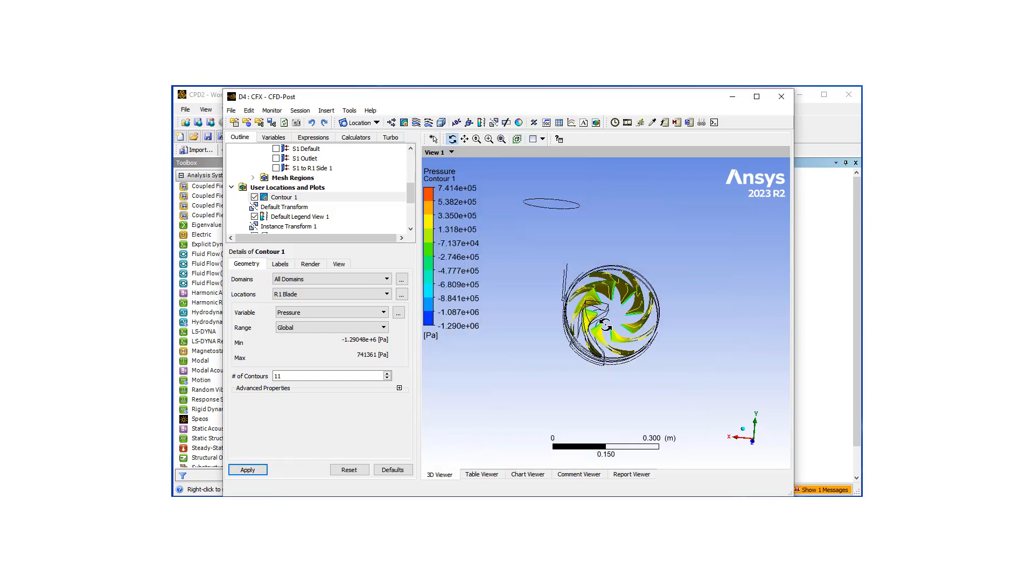
pyautogui.moveTo(602, 323)
pyautogui.mouseDown(button='middle')
pyautogui.moveTo(576, 293)
pyautogui.moveTo(594, 328)
pyautogui.moveTo(565, 307)
pyautogui.mouseUp(button='middle')
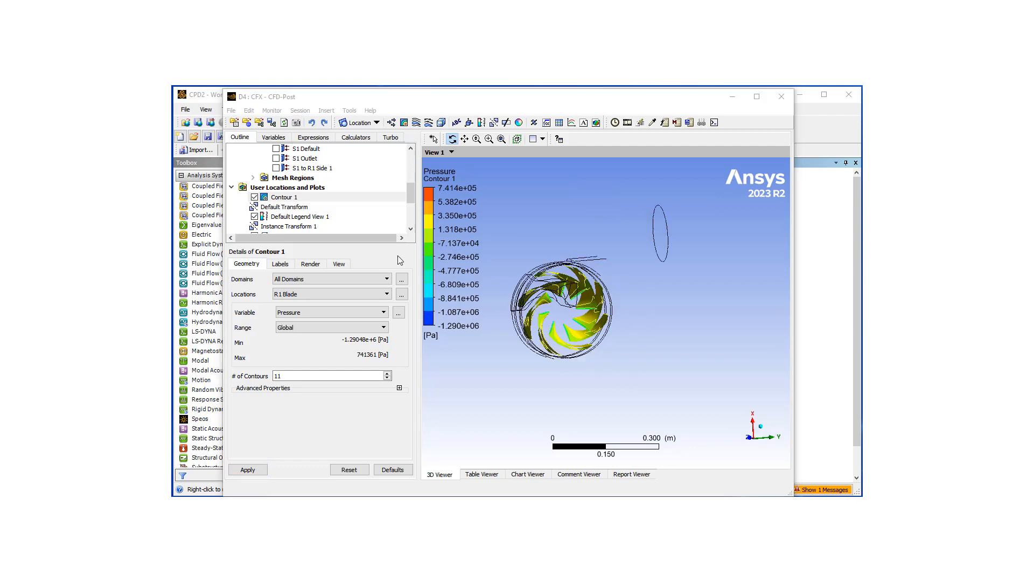
# Create Streamline 1 as 3D streamlines starting from S1 Outlet
pyautogui.click(416, 123)
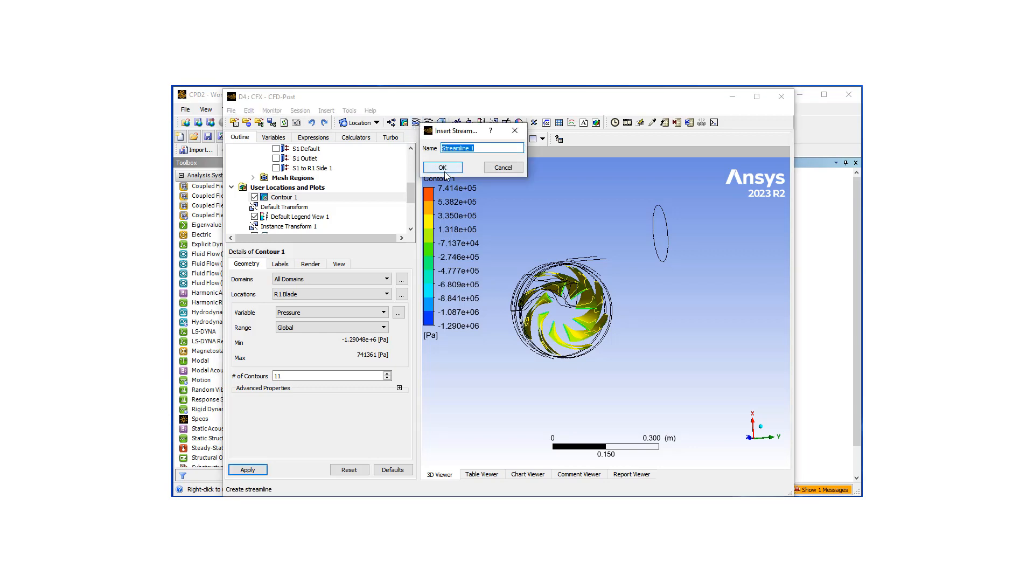
pyautogui.click(444, 171)
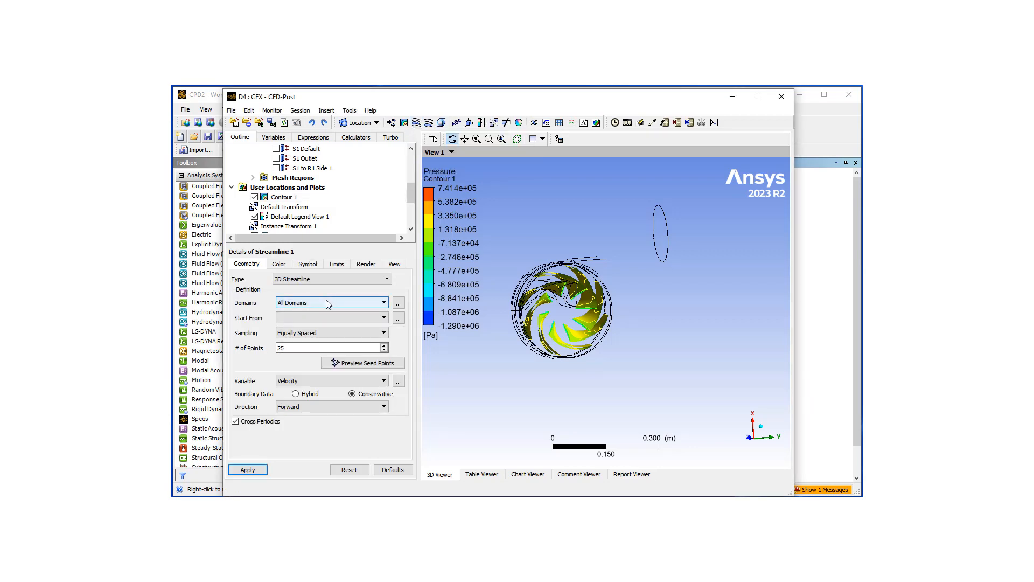
pyautogui.click(398, 317)
pyautogui.click(502, 289)
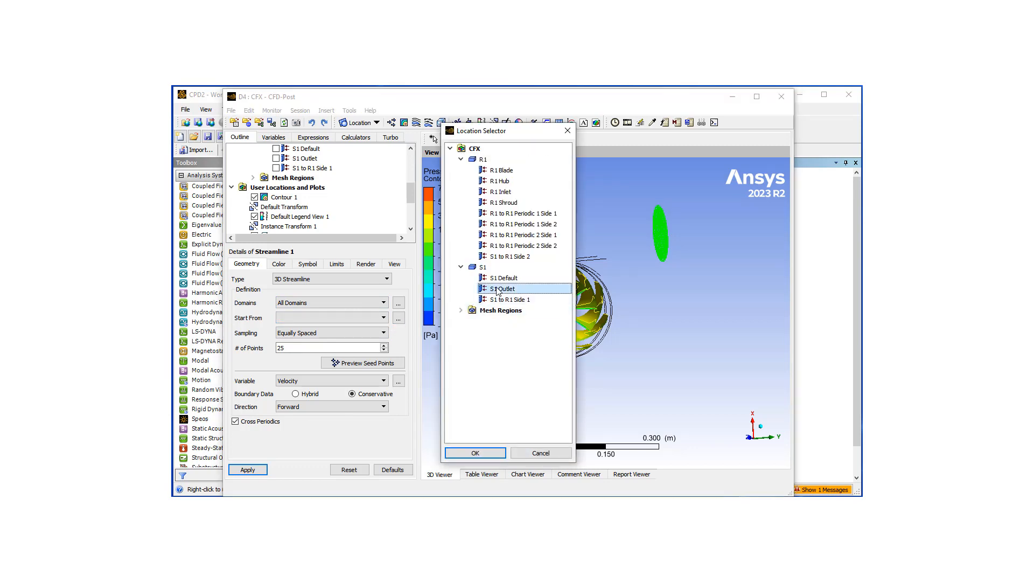
pyautogui.click(475, 454)
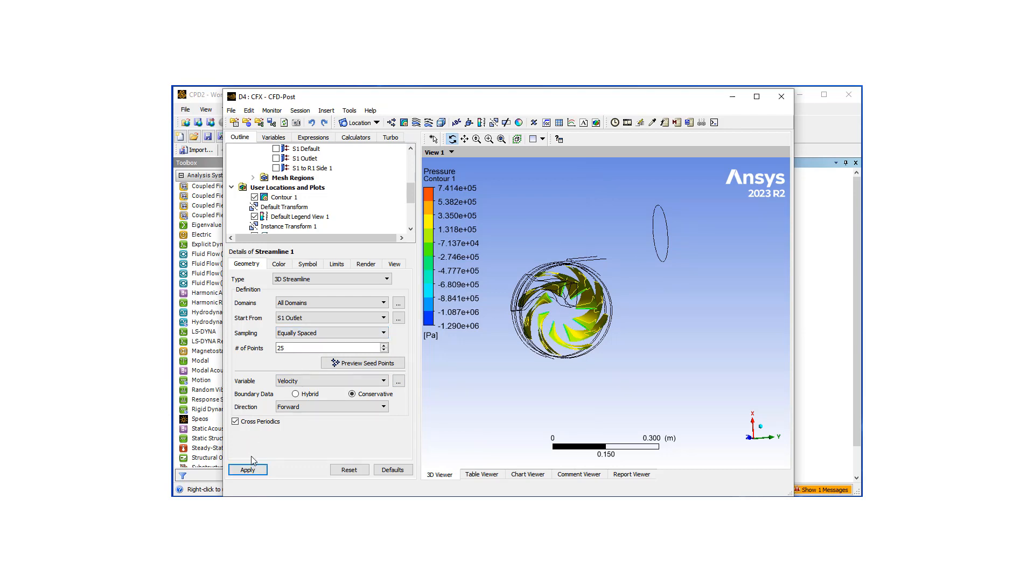
pyautogui.click(248, 470)
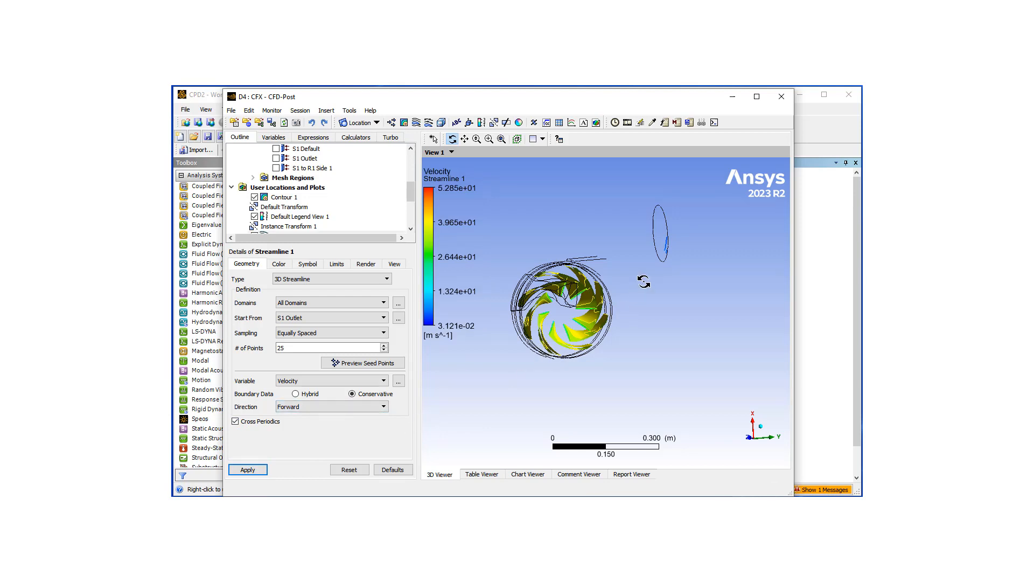
# Set Streamline 1's direction to Forward and Backward so lines fill the impeller and volute
pyautogui.click(359, 406)
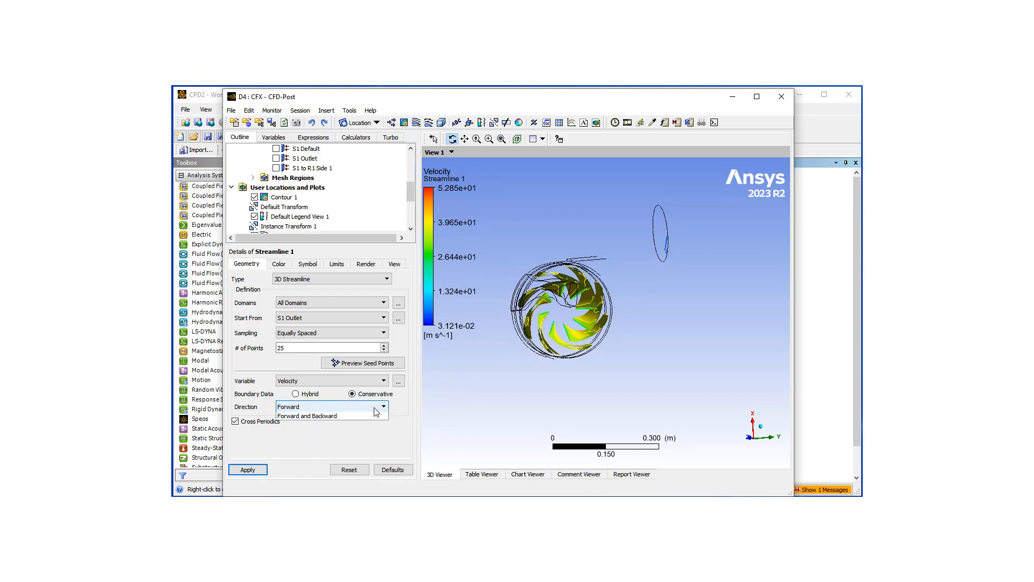
pyautogui.click(351, 433)
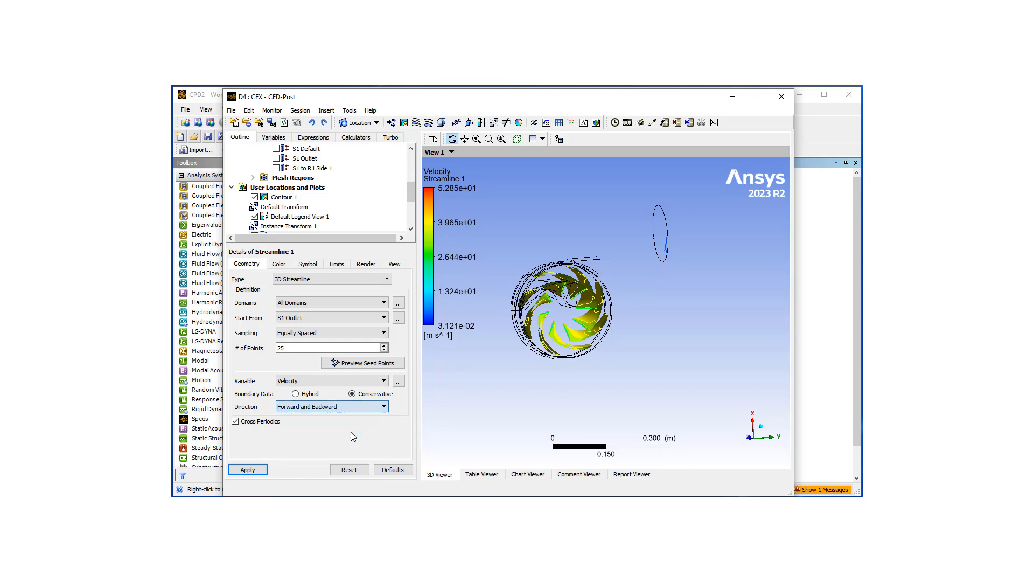
pyautogui.click(247, 471)
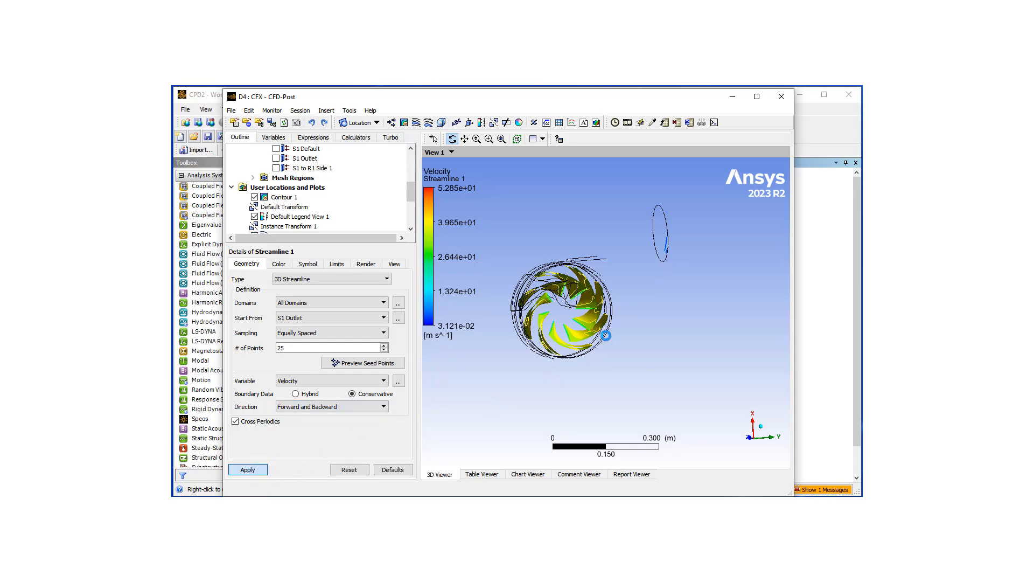
pyautogui.moveTo(577, 338)
pyautogui.mouseDown()
pyautogui.moveTo(514, 307)
pyautogui.moveTo(534, 323)
pyautogui.mouseUp()
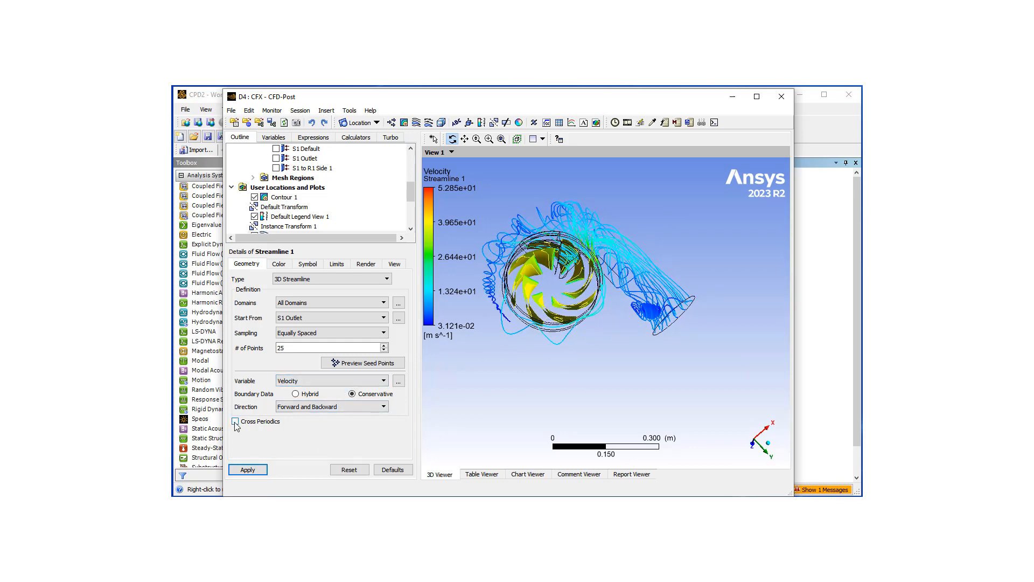
# Toggle Cross Periodics on Streamline 1 and regenerate the streamlines
pyautogui.click(246, 471)
pyautogui.moveTo(530, 318)
pyautogui.mouseDown()
pyautogui.moveTo(516, 329)
pyautogui.moveTo(527, 309)
pyautogui.mouseUp()
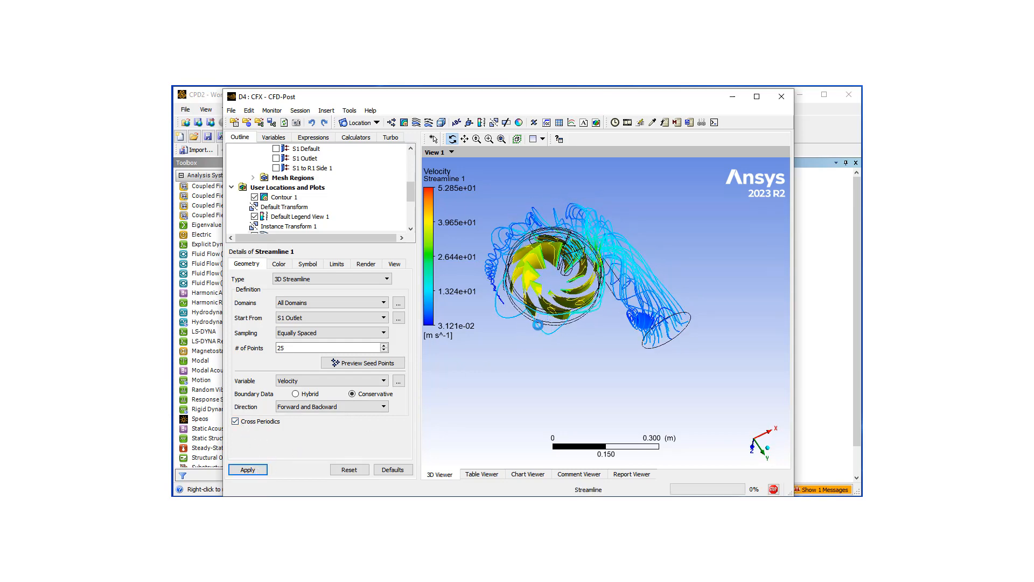
pyautogui.moveTo(529, 335)
pyautogui.mouseDown()
pyautogui.moveTo(547, 271)
pyautogui.moveTo(549, 326)
pyautogui.moveTo(539, 291)
pyautogui.moveTo(544, 322)
pyautogui.moveTo(507, 284)
pyautogui.moveTo(563, 262)
pyautogui.moveTo(538, 229)
pyautogui.mouseUp()
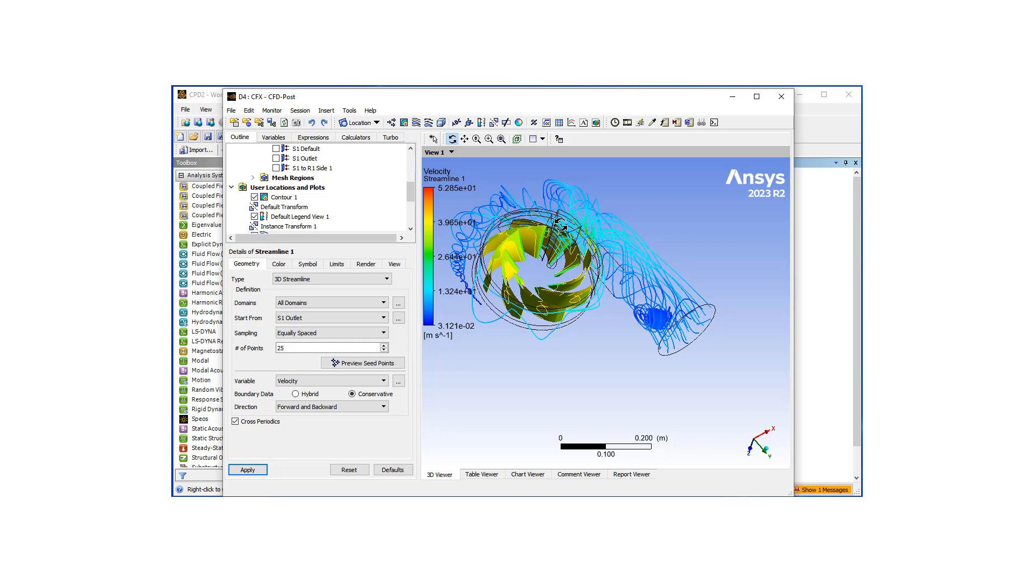
pyautogui.moveTo(538, 275); pyautogui.dragTo(565, 296)
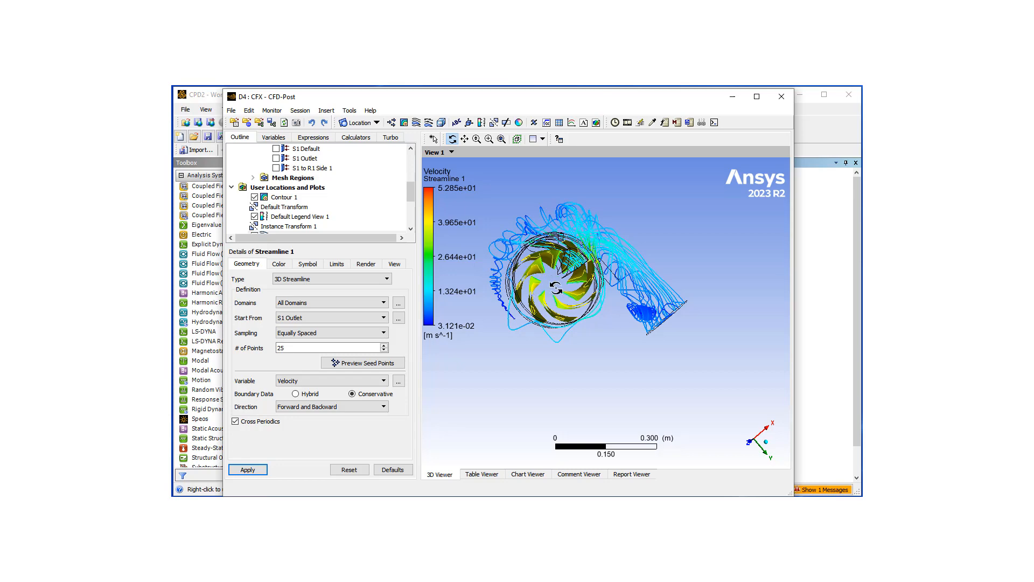
pyautogui.moveTo(556, 290)
pyautogui.mouseDown()
pyautogui.moveTo(526, 281)
pyautogui.moveTo(535, 262)
pyautogui.moveTo(540, 271)
pyautogui.mouseUp()
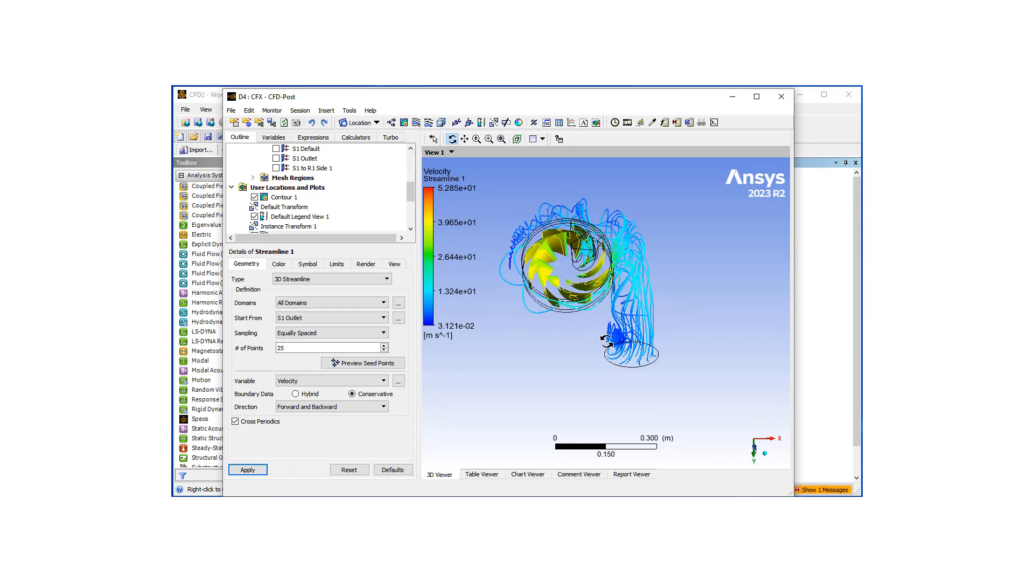
pyautogui.moveTo(614, 337)
pyautogui.mouseDown()
pyautogui.moveTo(579, 327)
pyautogui.moveTo(631, 331)
pyautogui.moveTo(609, 349)
pyautogui.moveTo(579, 305)
pyautogui.mouseUp()
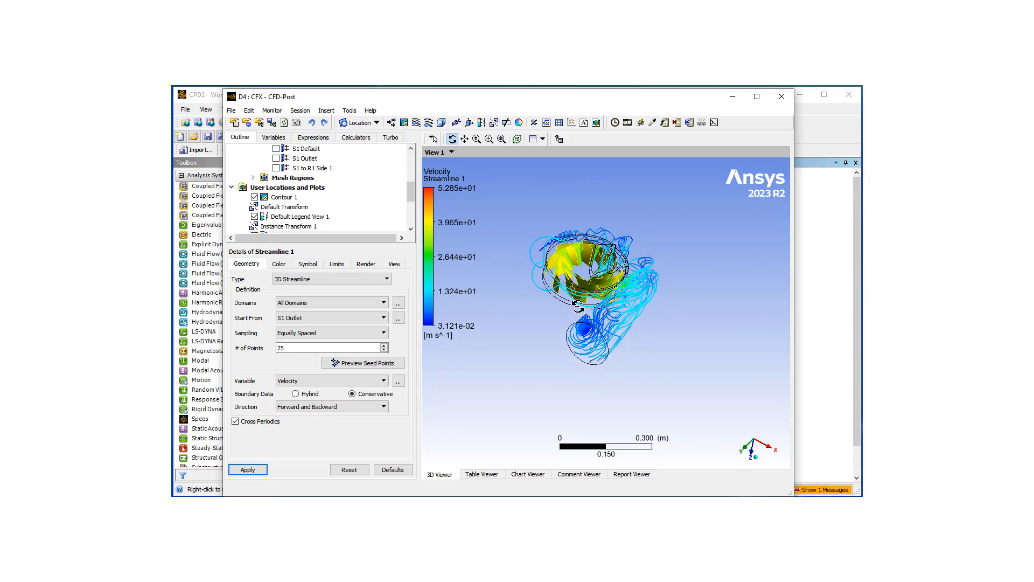